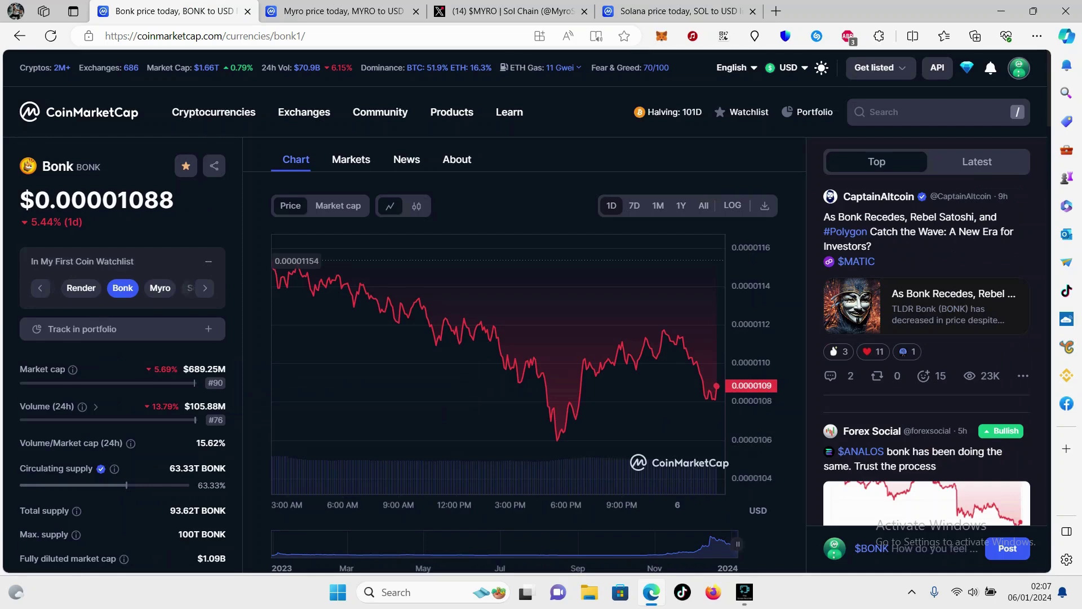
{"action": "scroll", "coordinate": [123, 380], "scroll_direction": "down", "scroll_amount": 1}
Step: Show Bonk's one-month price chart, up 30.15%
{"action": "left_click", "coordinate": [659, 205]}
{"action": "mouse_move", "coordinate": [397, 283]}
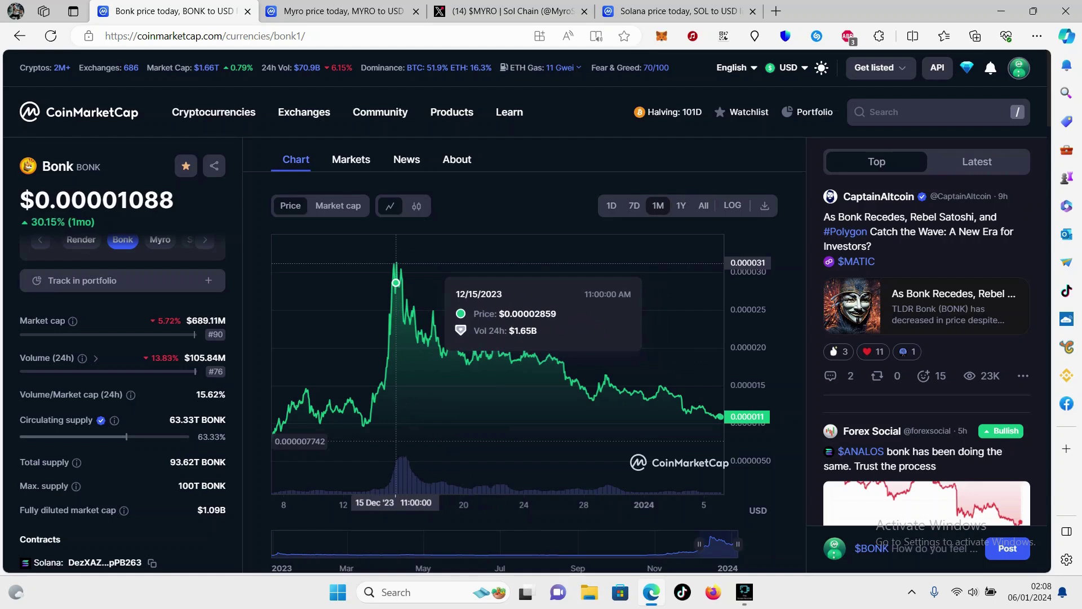
Step: Check Bonk's 7-day and 1-month charts, then settle on the one-year view (+330.74%)
{"action": "left_click", "coordinate": [634, 204]}
{"action": "left_click", "coordinate": [659, 205]}
{"action": "left_click", "coordinate": [681, 204]}
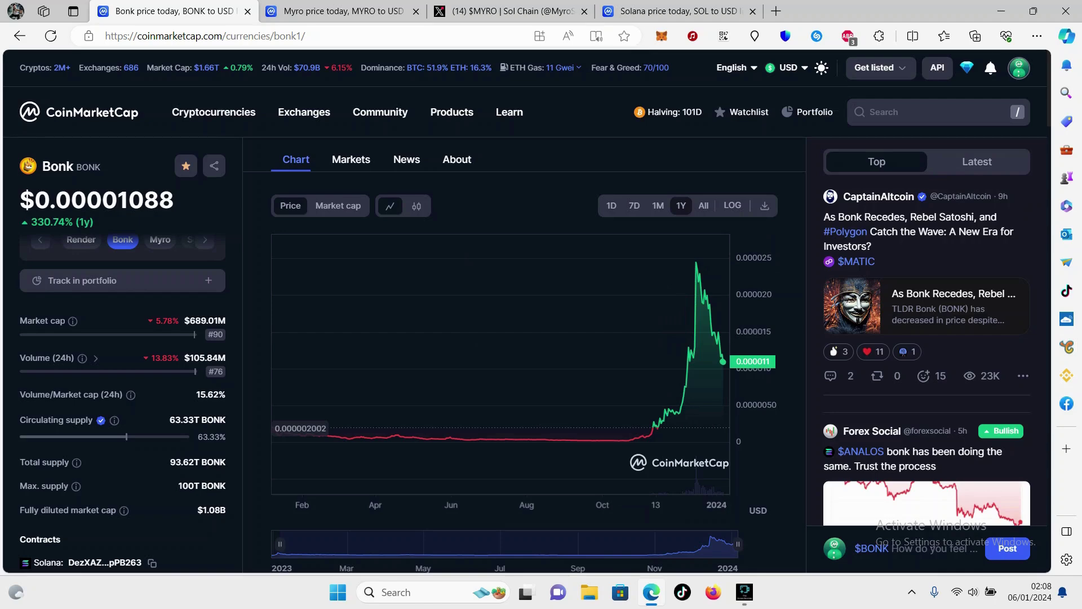
Step: Go to the Myro price page and show its one-month chart, up 113.61%
{"action": "left_click", "coordinate": [342, 12]}
{"action": "left_click", "coordinate": [658, 205]}
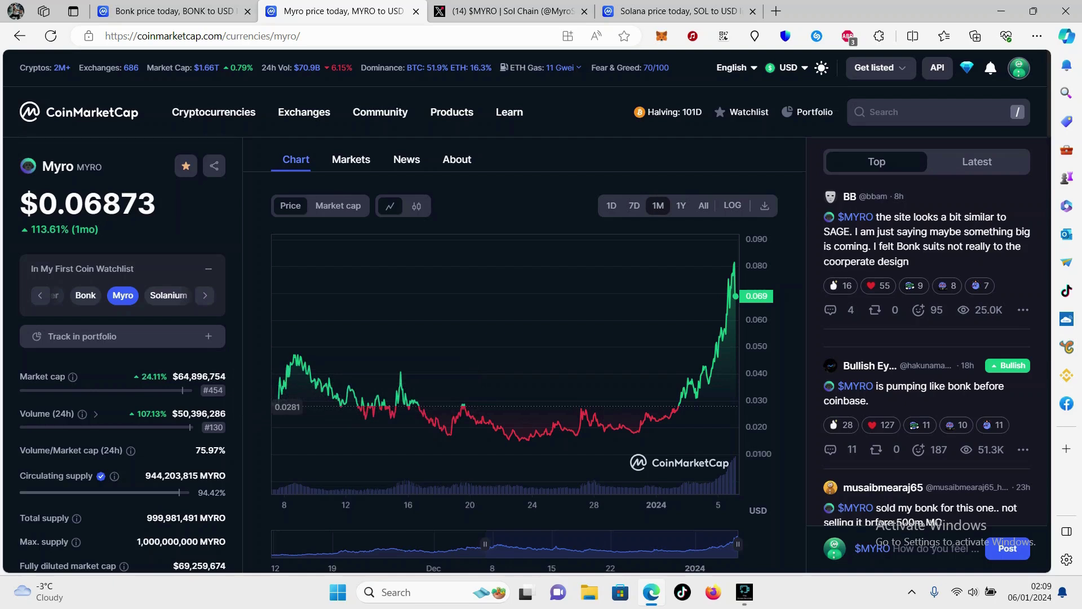
{"action": "scroll", "coordinate": [524, 381], "scroll_direction": "down", "scroll_amount": 5}
{"action": "scroll", "coordinate": [525, 381], "scroll_direction": "down", "scroll_amount": 3}
{"action": "scroll", "coordinate": [524, 338], "scroll_direction": "down", "scroll_amount": 3}
{"action": "scroll", "coordinate": [542, 338], "scroll_direction": "down", "scroll_amount": 1}
{"action": "scroll", "coordinate": [380, 398], "scroll_direction": "down", "scroll_amount": 1}
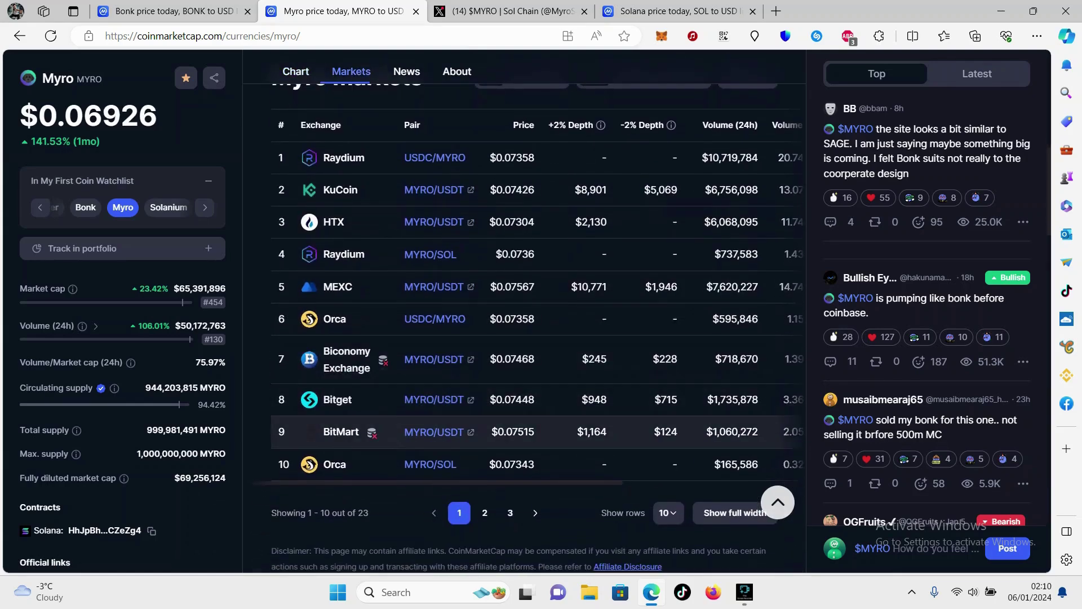
{"action": "scroll", "coordinate": [381, 431], "scroll_direction": "up", "scroll_amount": 5}
{"action": "scroll", "coordinate": [381, 432], "scroll_direction": "up", "scroll_amount": 3}
{"action": "scroll", "coordinate": [470, 406], "scroll_direction": "up", "scroll_amount": 5}
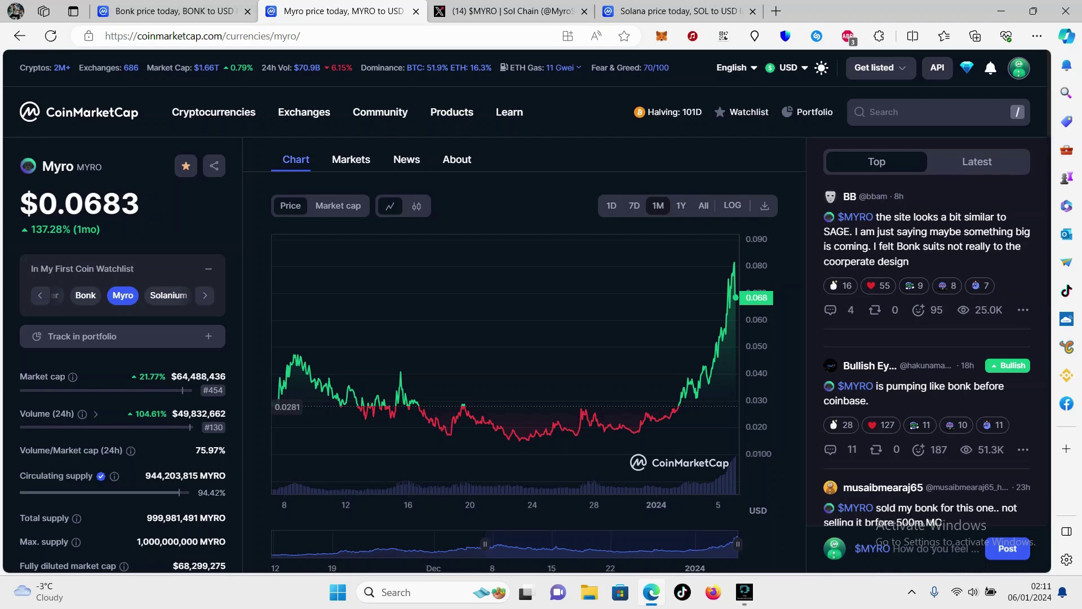
Step: Bring up the $MYRO | Sol Chain X profile tab
{"action": "left_click", "coordinate": [507, 10]}
{"action": "scroll", "coordinate": [482, 338], "scroll_direction": "down", "scroll_amount": 1}
{"action": "scroll", "coordinate": [483, 338], "scroll_direction": "down", "scroll_amount": 2}
{"action": "scroll", "coordinate": [482, 339], "scroll_direction": "up", "scroll_amount": 2}
{"action": "scroll", "coordinate": [482, 338], "scroll_direction": "up", "scroll_amount": 1}
{"action": "scroll", "coordinate": [483, 339], "scroll_direction": "down", "scroll_amount": 1}
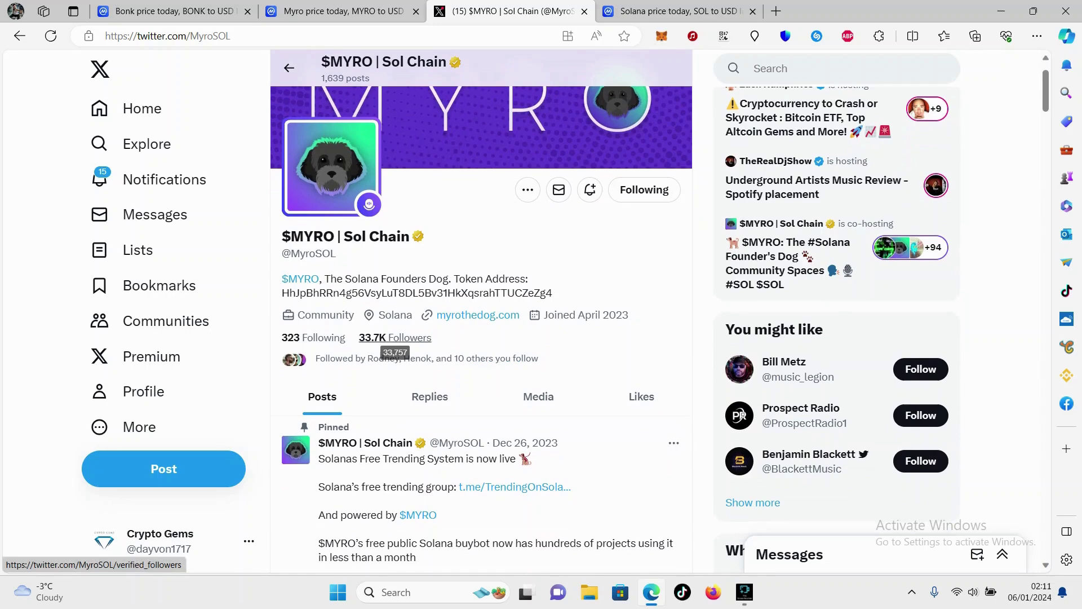
{"action": "scroll", "coordinate": [395, 337], "scroll_direction": "down", "scroll_amount": 2}
{"action": "scroll", "coordinate": [395, 337], "scroll_direction": "down", "scroll_amount": 1}
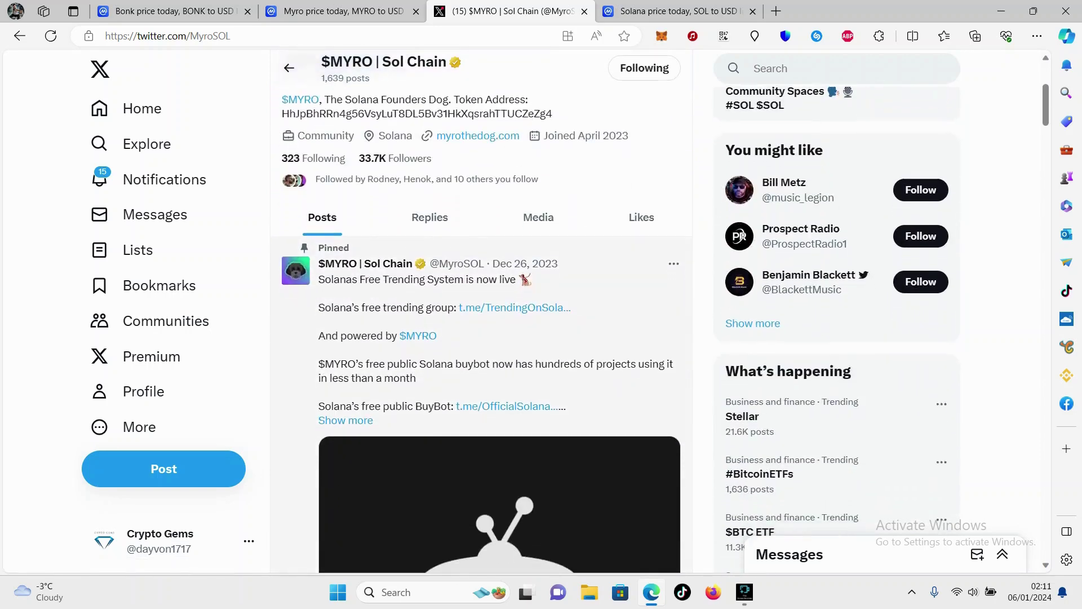
{"action": "scroll", "coordinate": [483, 338], "scroll_direction": "down", "scroll_amount": 1}
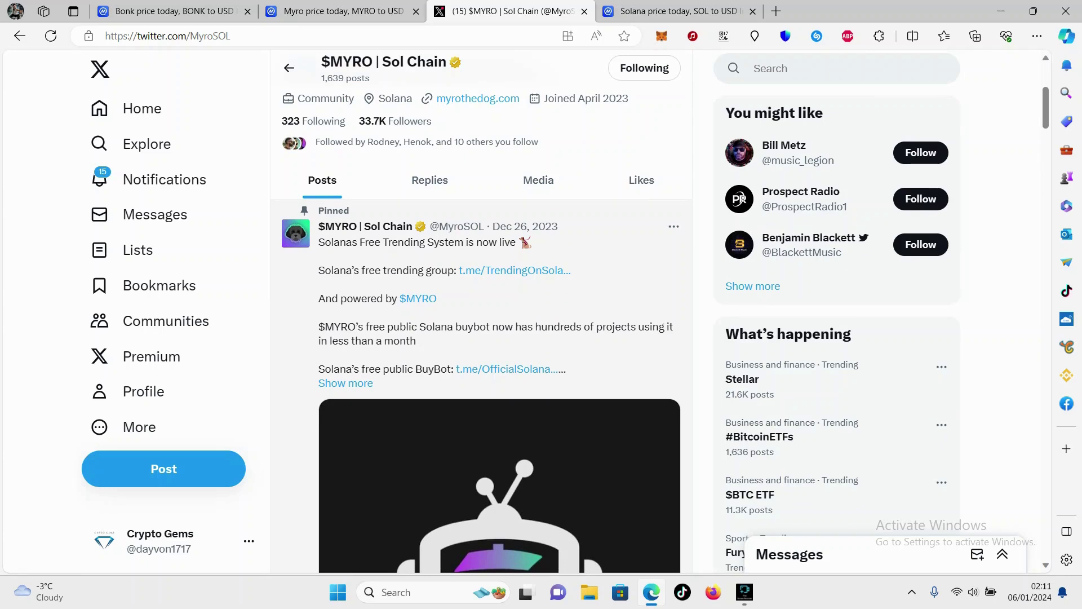
{"action": "scroll", "coordinate": [500, 339], "scroll_direction": "down", "scroll_amount": 1}
{"action": "scroll", "coordinate": [499, 338], "scroll_direction": "down", "scroll_amount": 1}
{"action": "scroll", "coordinate": [499, 339], "scroll_direction": "up", "scroll_amount": 5}
Step: Bring up the Solana CoinMarketCap tab with its all-time chart
{"action": "left_click", "coordinate": [677, 12]}
{"action": "mouse_move", "coordinate": [616, 434]}
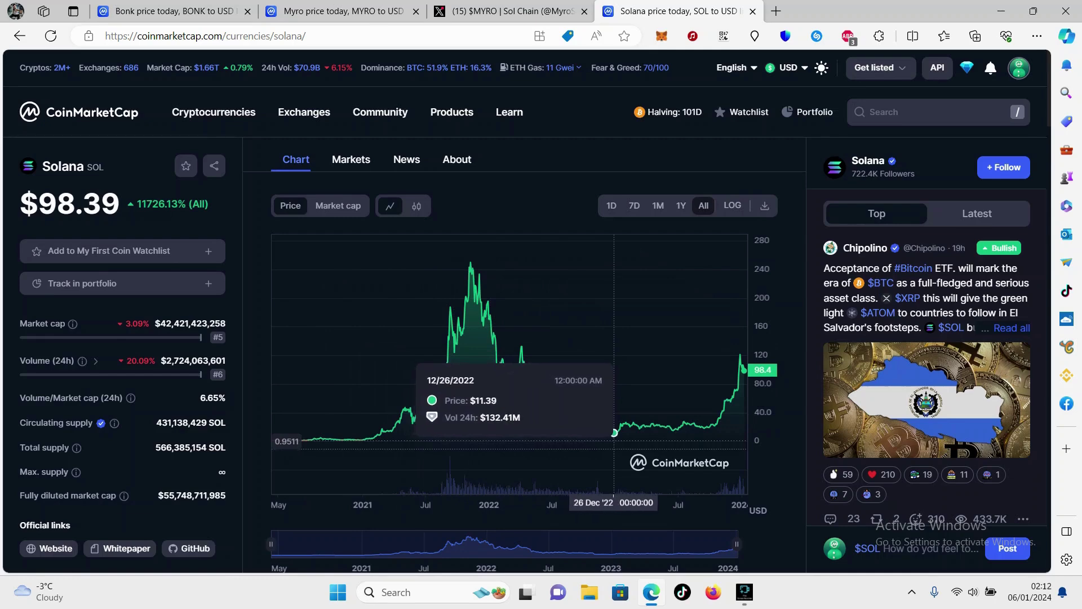